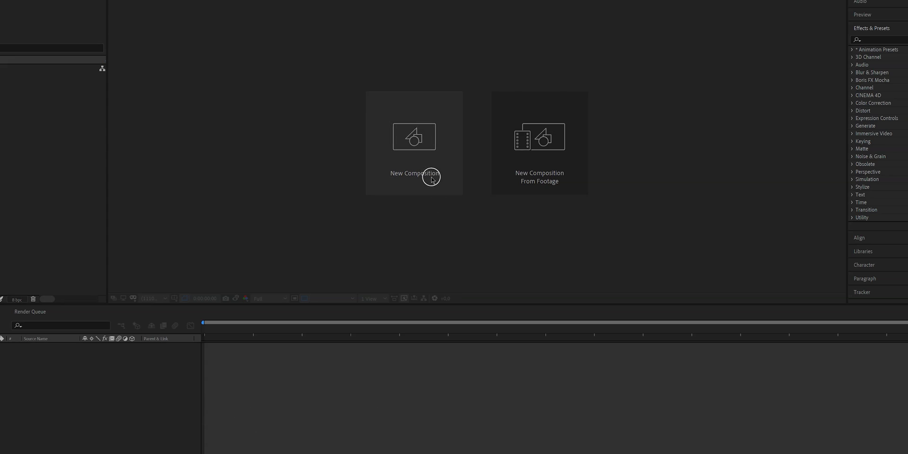
Create a new composition from the song file ES_Let Us Go Back mp3
click(505, 180)
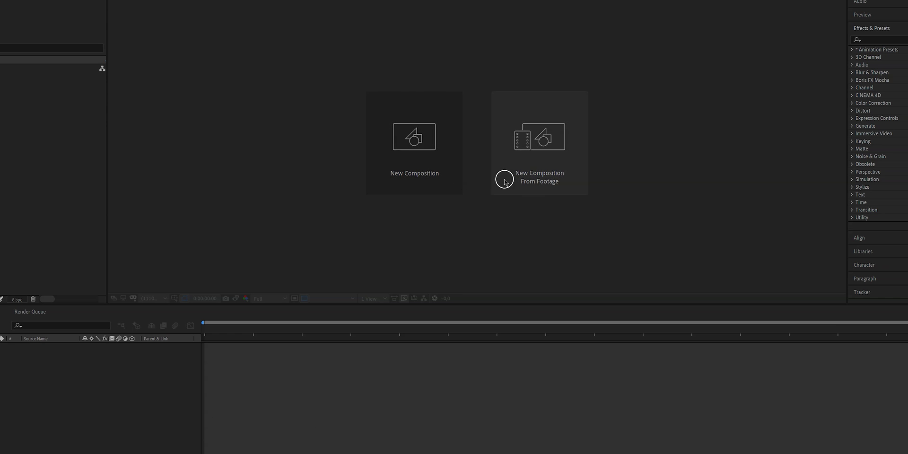
click(545, 184)
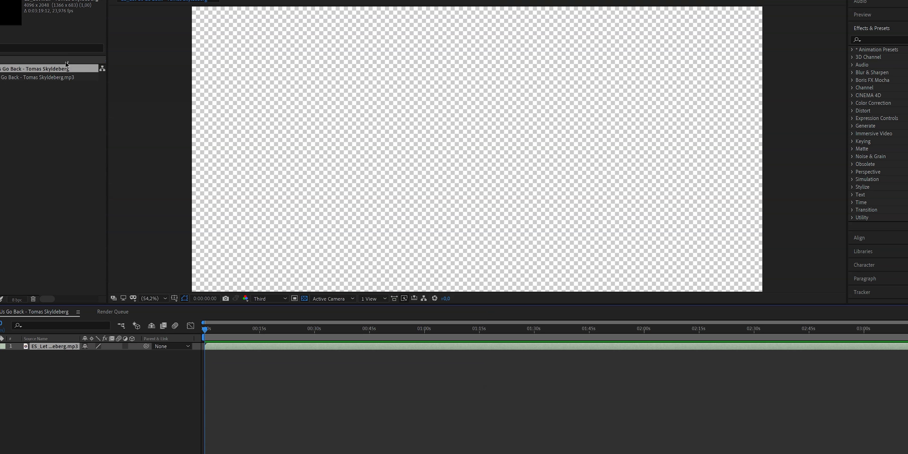
click(202, 291)
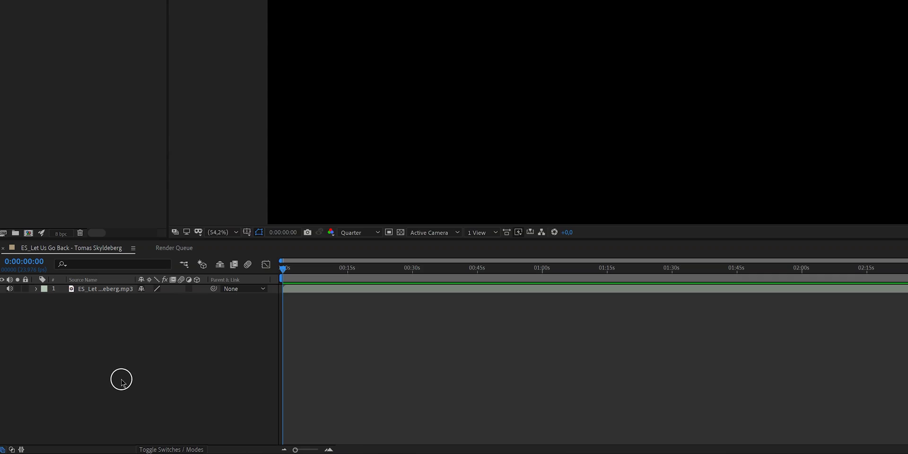
Add a full-frame black solid, Black Solid 1, above the song layer
right_click(172, 329)
mouse_move(180, 327)
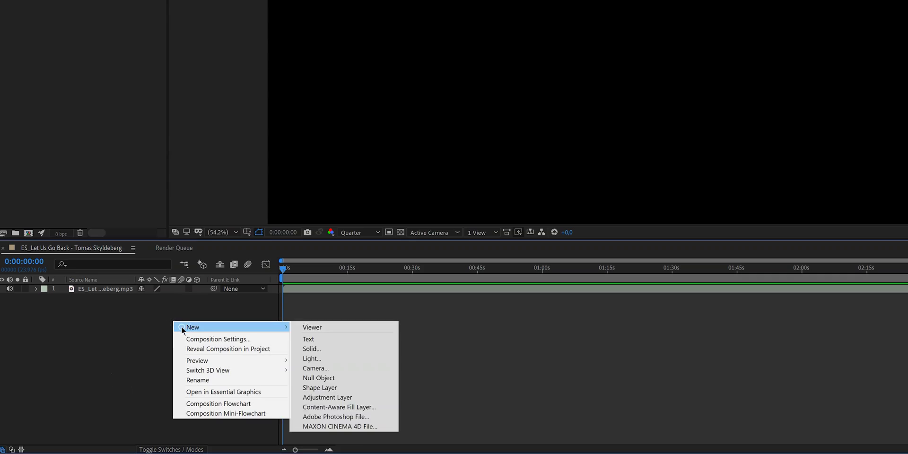
click(324, 349)
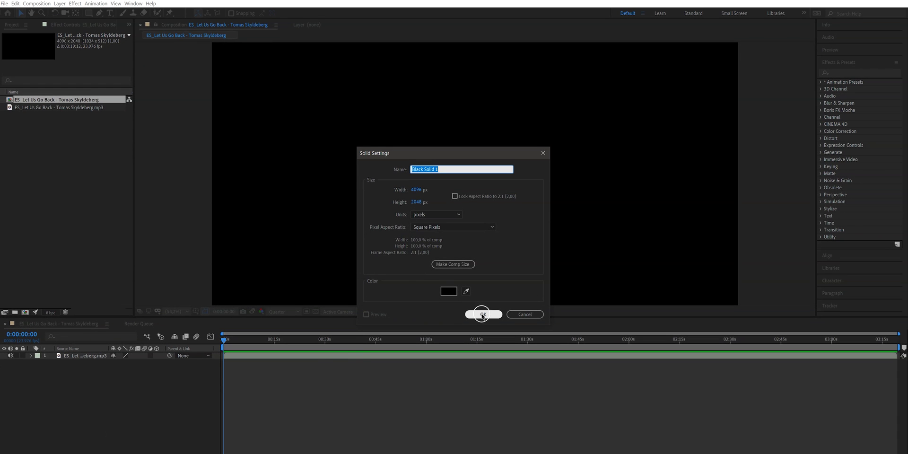
click(483, 314)
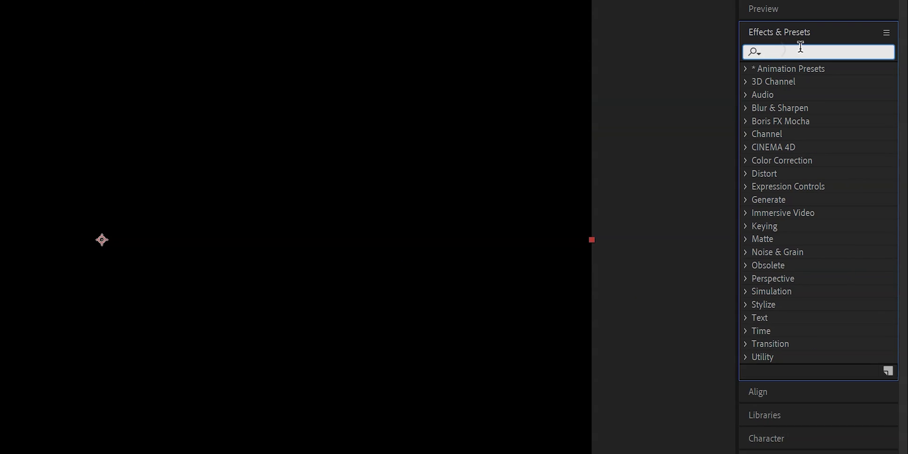
Find Audio Spectrum by searching 'audi' in Effects & Presets and apply it to Black Solid 1
text(audio)
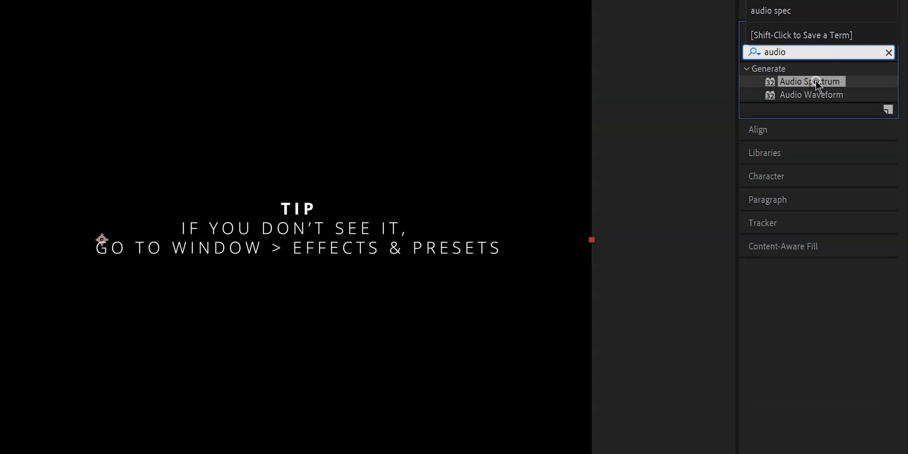
click(841, 96)
drag(831, 86, 0, 453)
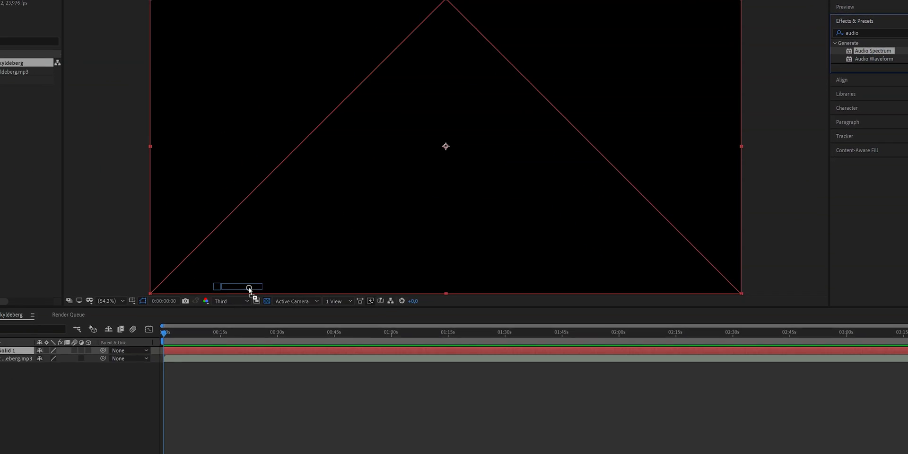
drag(250, 289, 0, 354)
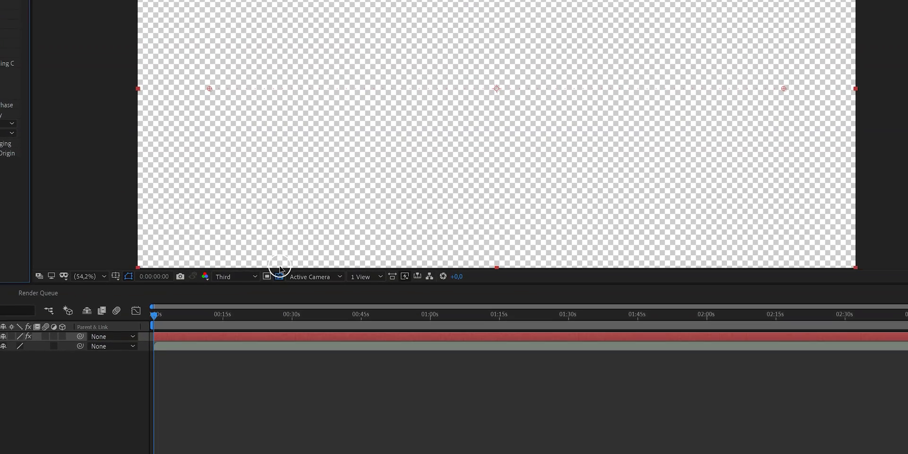
Turn off the transparency grid so the composition preview background shows black
click(325, 312)
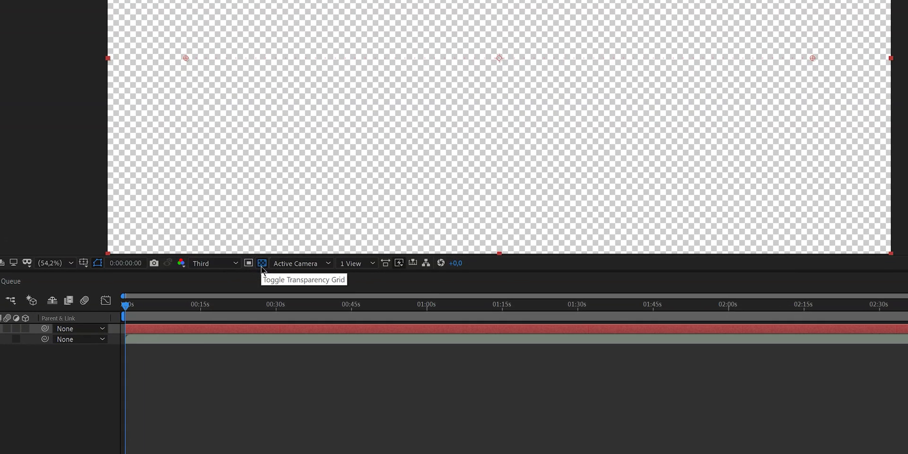
click(262, 266)
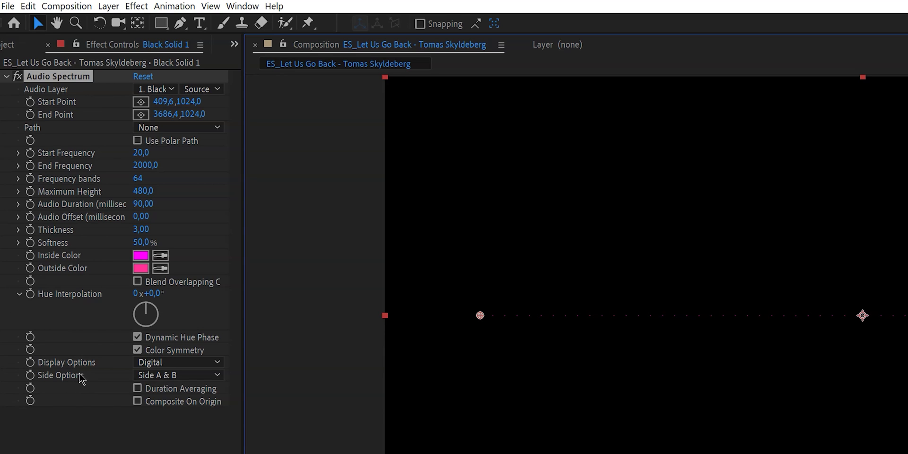
Set Audio Spectrum's Audio Layer to the song's mp3 layer on Black Solid 1
click(64, 97)
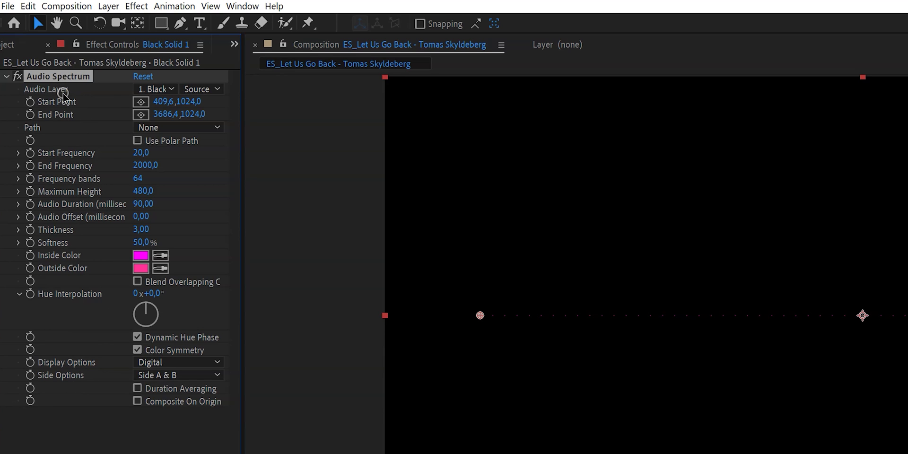
click(167, 90)
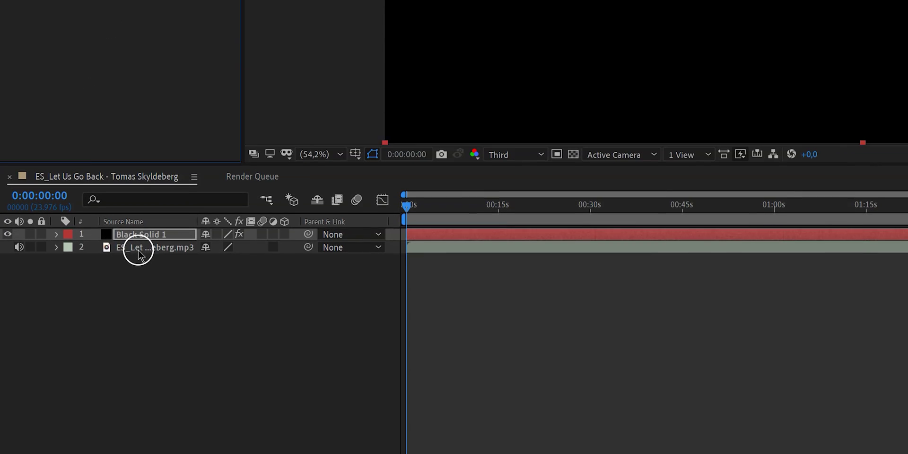
click(139, 252)
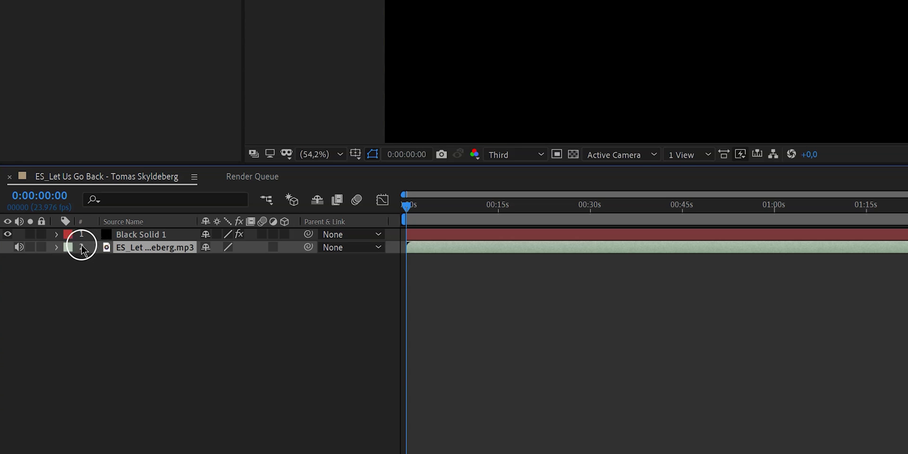
click(126, 234)
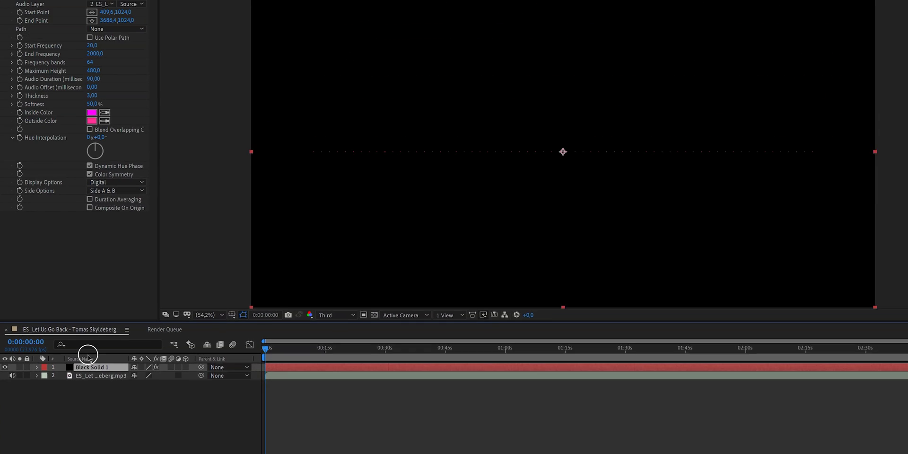
Scrub through the song to watch the bars react, then return to 0:00
click(301, 351)
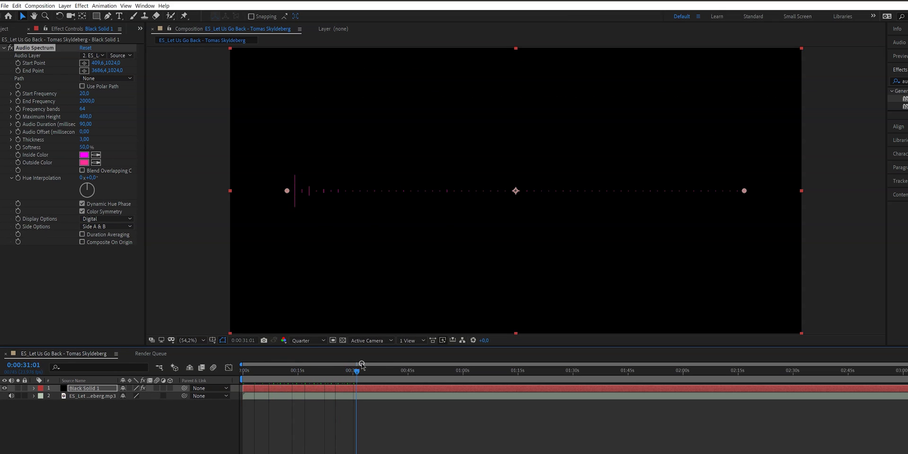
drag(379, 365, 395, 365)
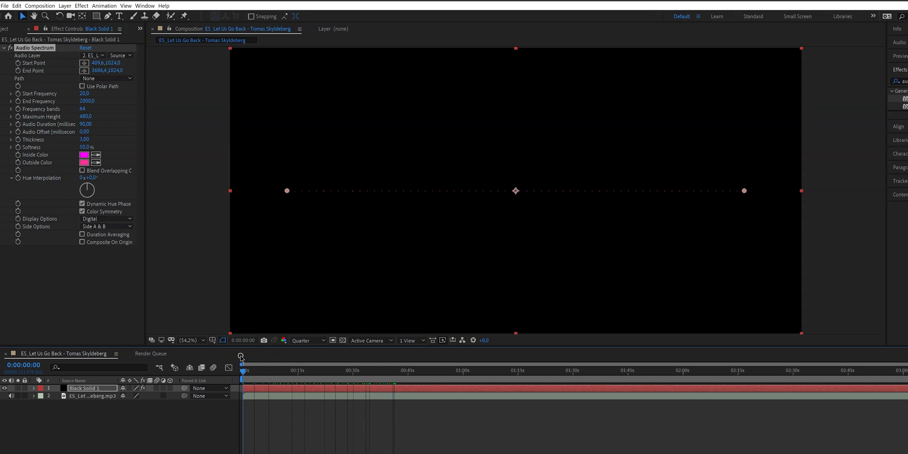
click(84, 345)
key(Home)
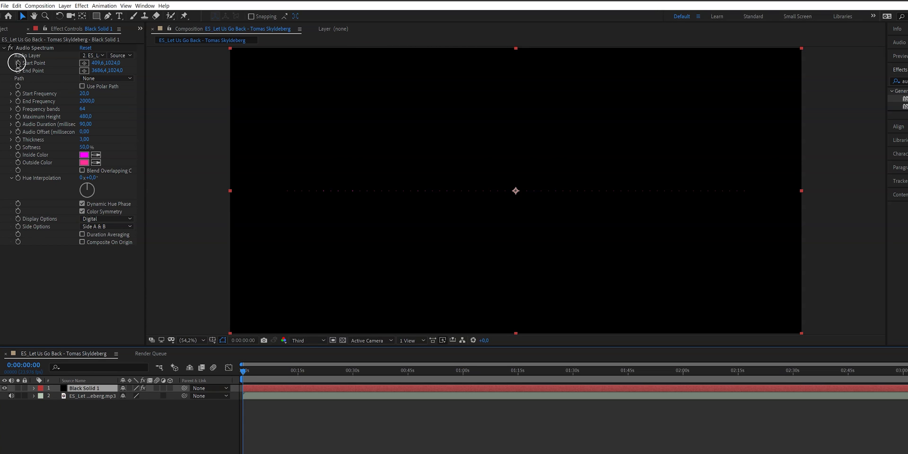
Draw a wavy Pen-tool mask on Black Solid 1 and set the spectrum's Path to Mask 1
click(42, 70)
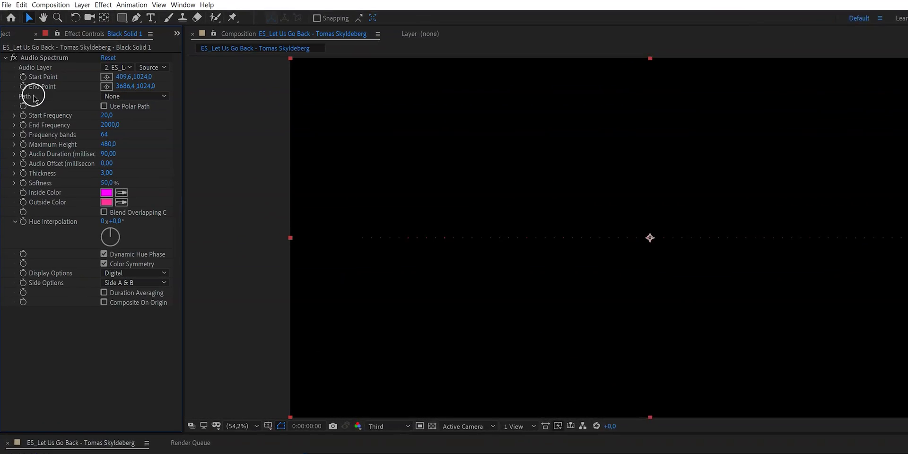
click(137, 18)
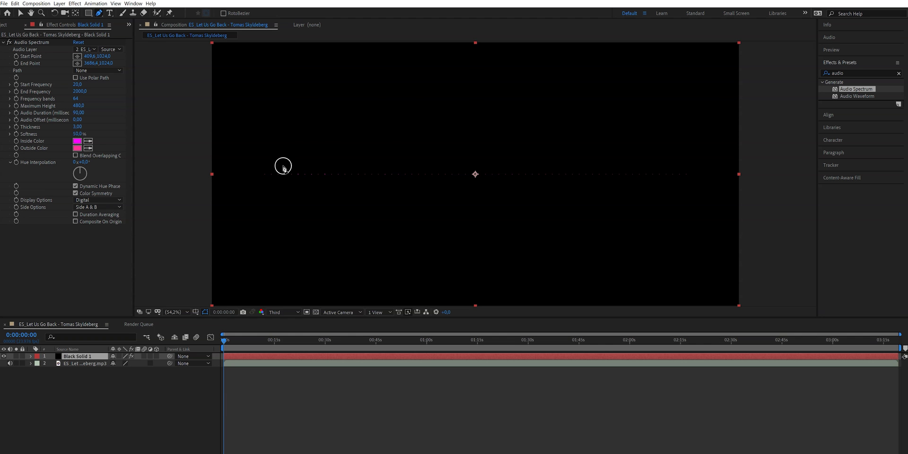
drag(393, 229, 412, 214)
drag(490, 164, 528, 168)
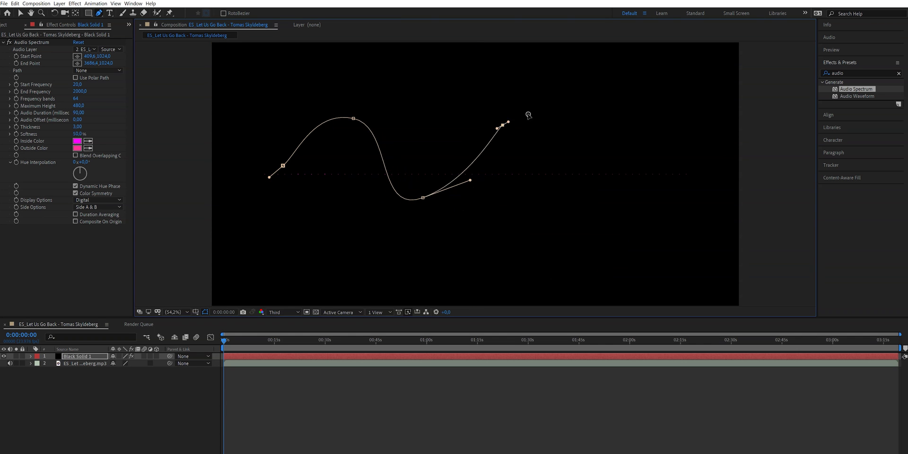
click(93, 70)
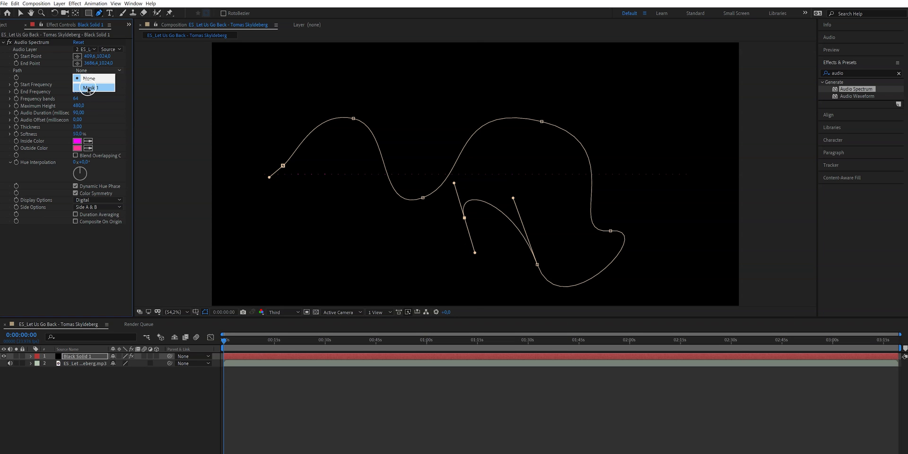
click(88, 85)
click(112, 381)
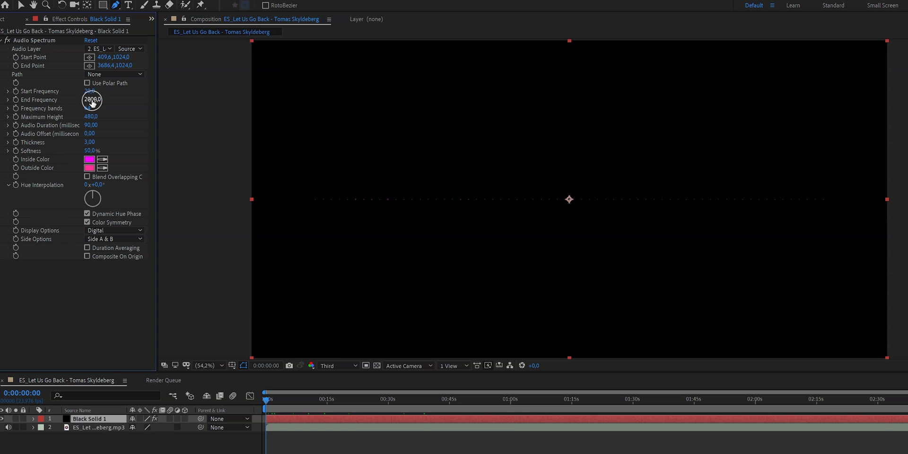
Try End Frequency values such as 8001 while previewing near 1:14:20, settling on 250
drag(520, 401, 571, 401)
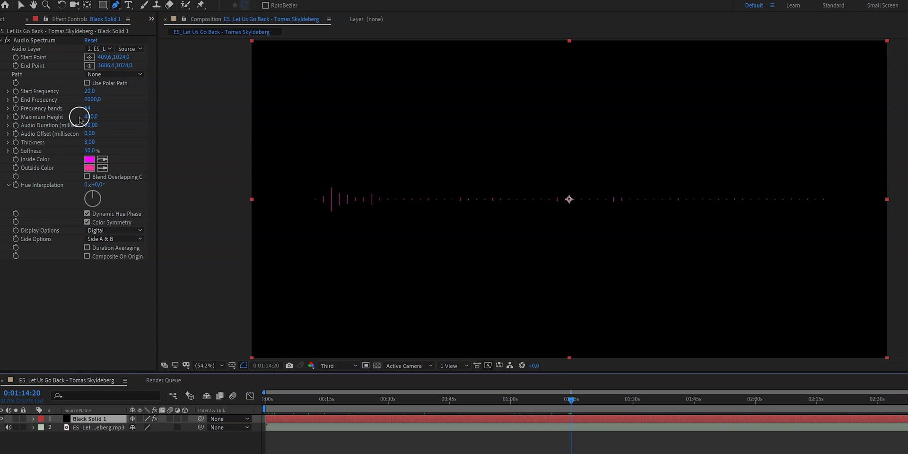
drag(91, 99, 121, 99)
key(space)
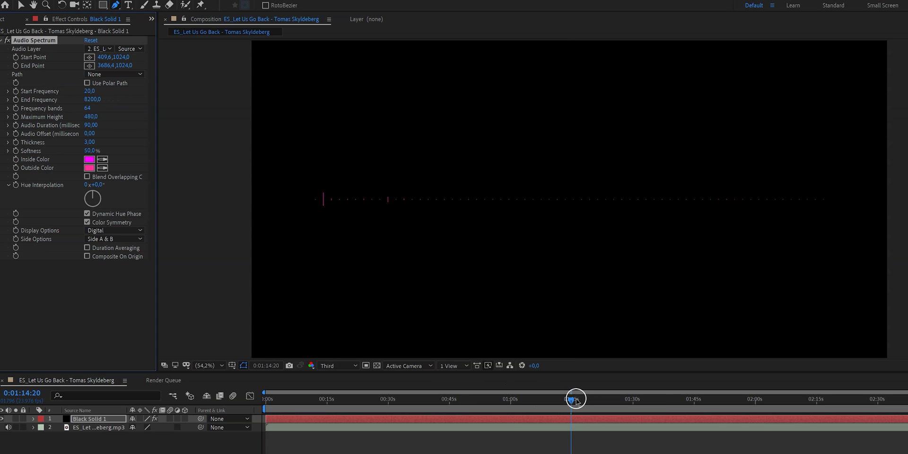
click(93, 99)
text(8001)
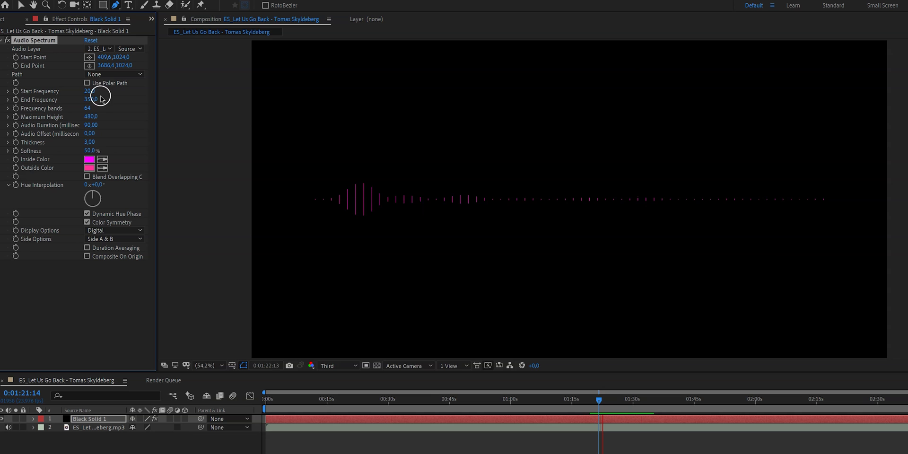
click(93, 99)
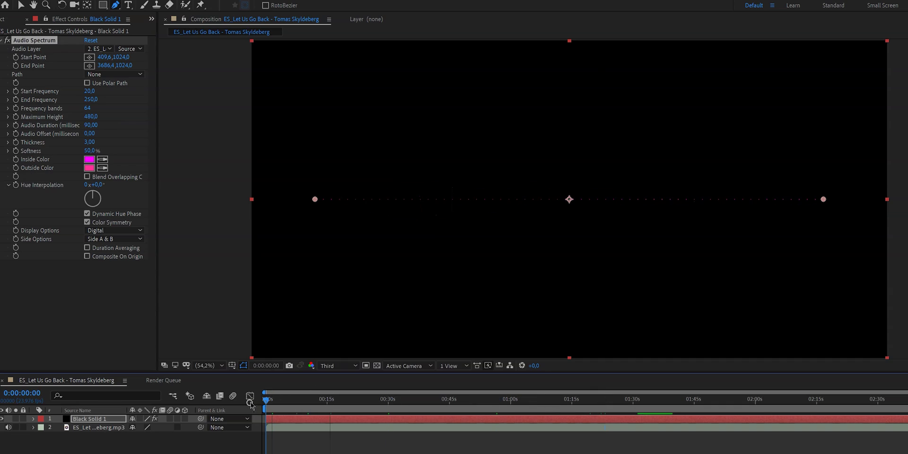
Scrub Frequency bands to 98, Maximum Height to 1431 and End Frequency to 450, previewing between changes
drag(88, 108, 78, 110)
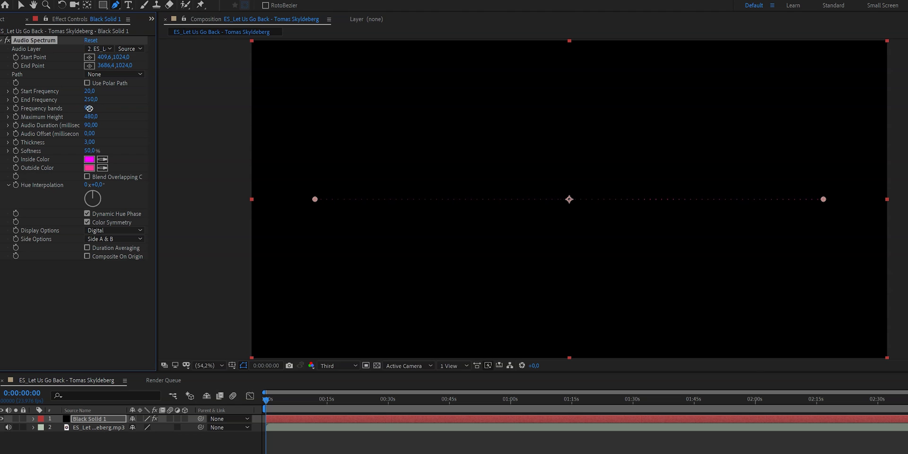
click(168, 237)
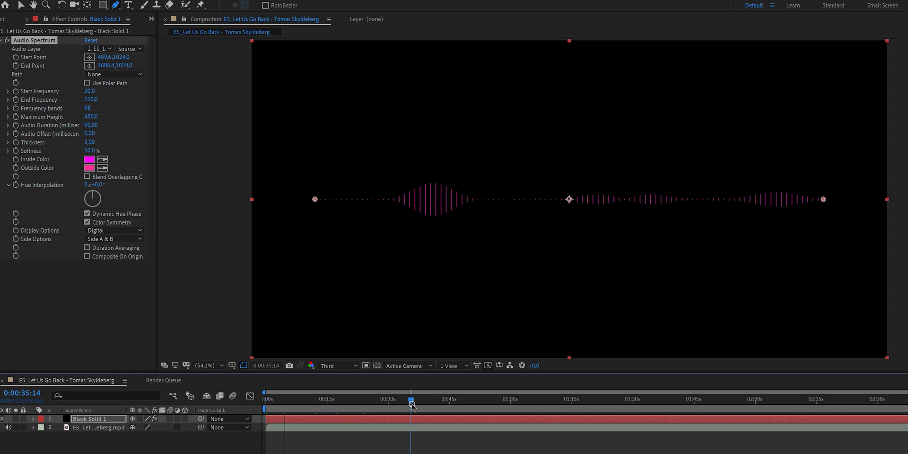
click(89, 118)
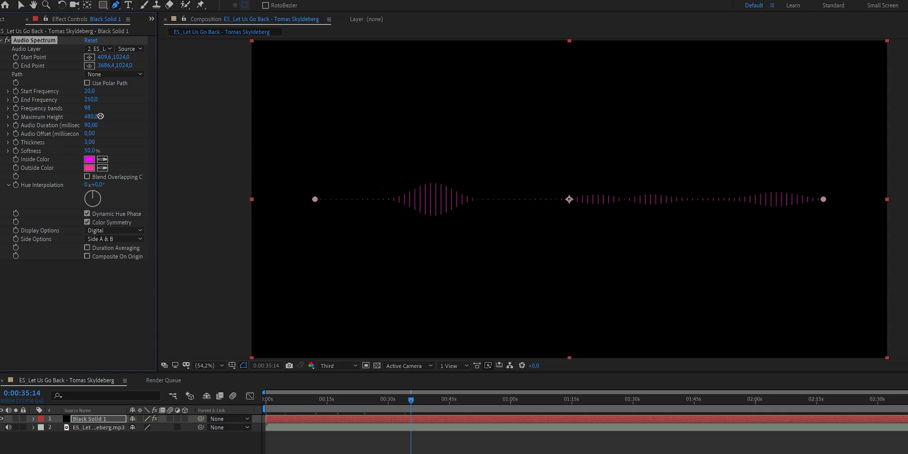
mouse_move(125, 115)
mouse_down()
mouse_move(66, 125)
mouse_move(130, 123)
mouse_up()
key(space)
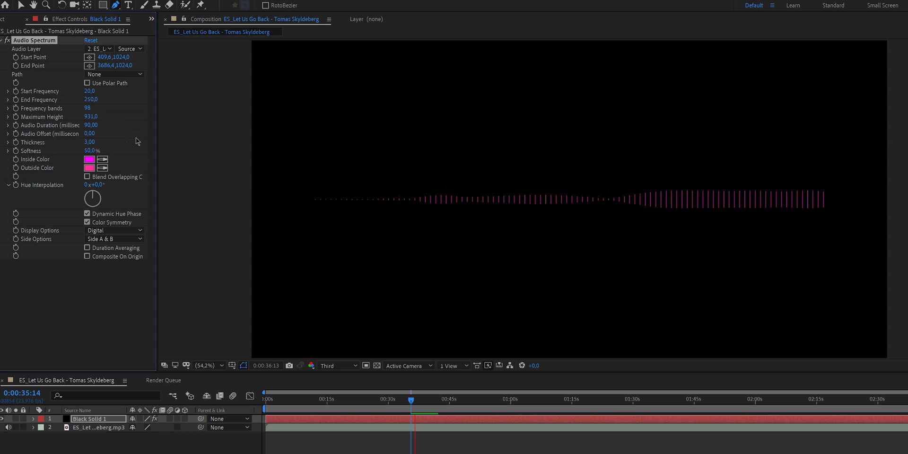
drag(97, 116, 123, 118)
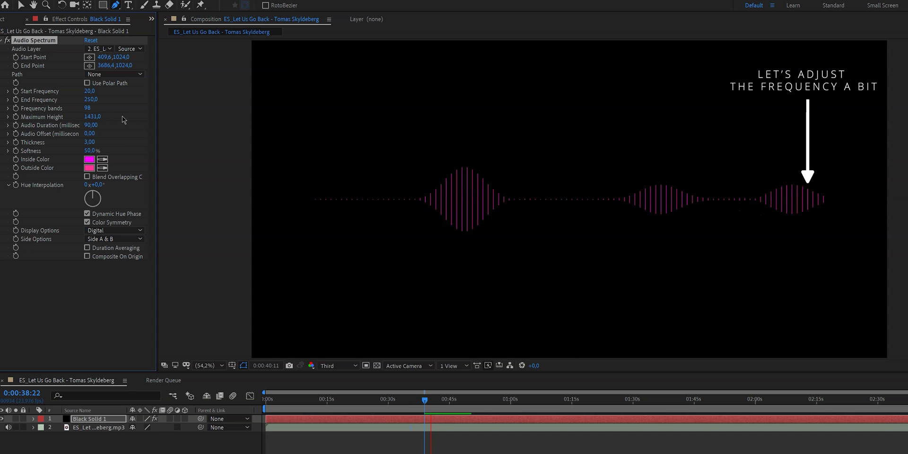
key(space)
mouse_move(90, 99)
mouse_down()
mouse_move(116, 101)
mouse_move(97, 105)
mouse_up()
key(space)
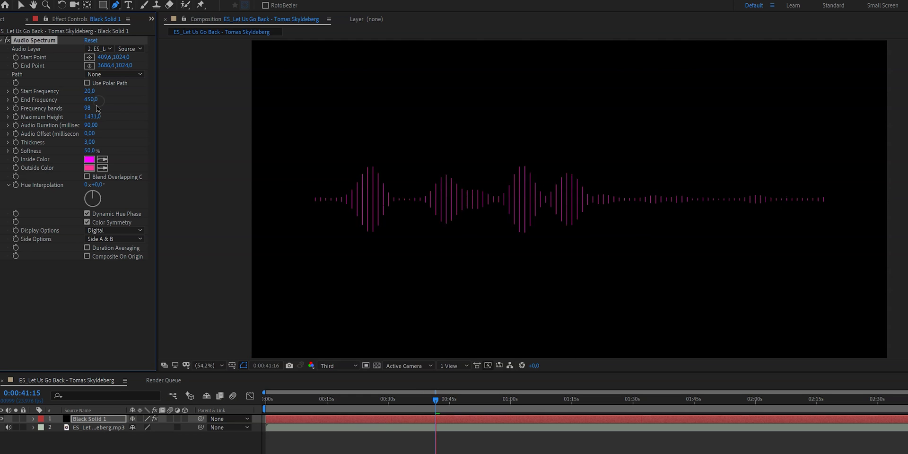
Enter 400 for End Frequency, then set Thickness to 2 and Softness to 0%
key(space)
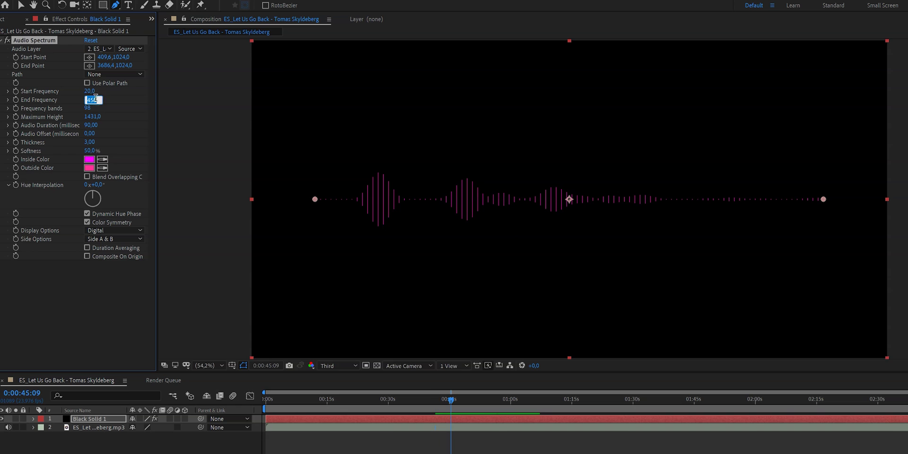
text(400)
click(137, 97)
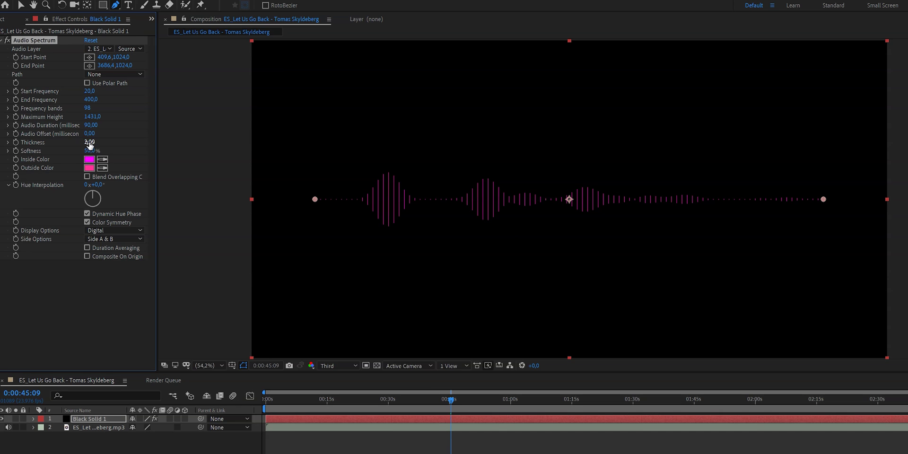
mouse_move(88, 142)
mouse_down()
mouse_move(236, 143)
mouse_move(88, 150)
mouse_up()
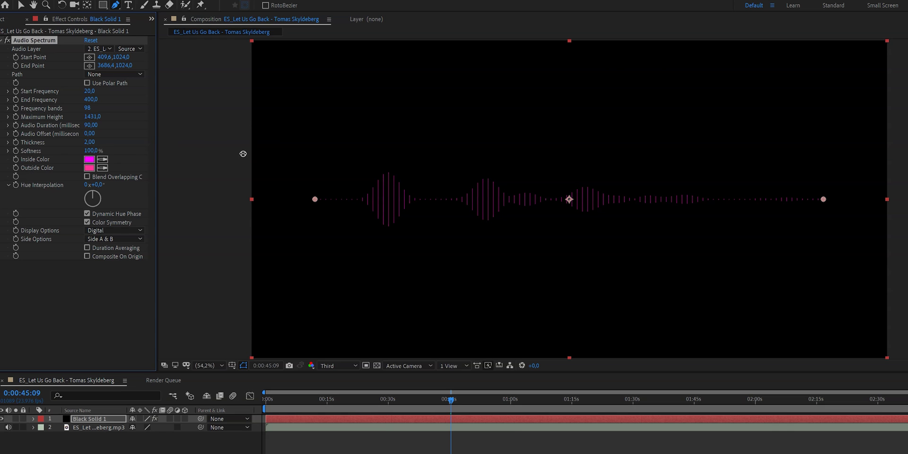
drag(92, 151, 63, 150)
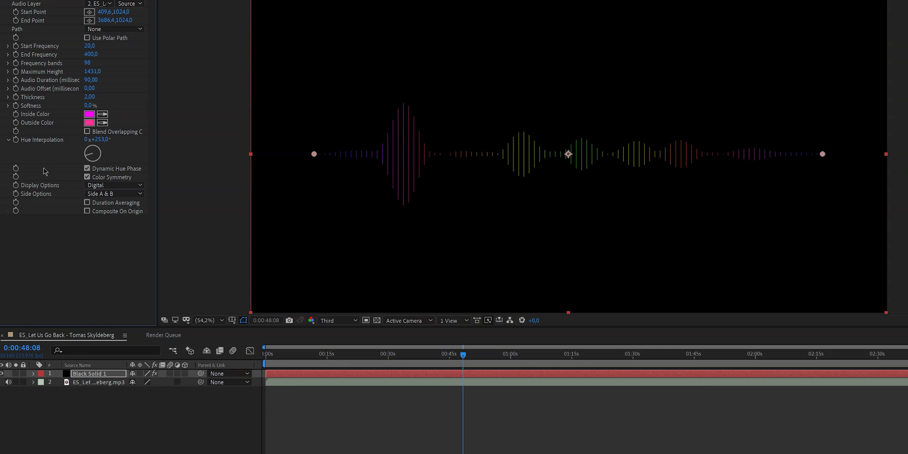
Set both the Inside Color and Outside Color swatches to blue
click(85, 117)
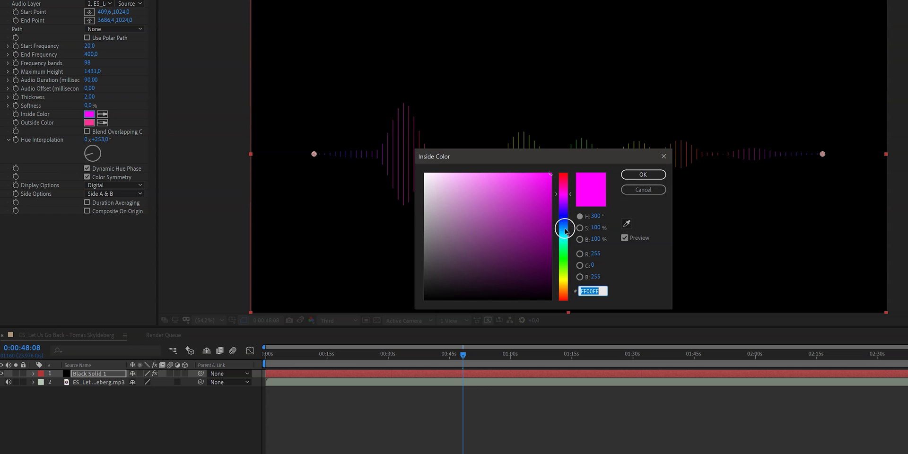
drag(566, 231, 562, 211)
click(644, 175)
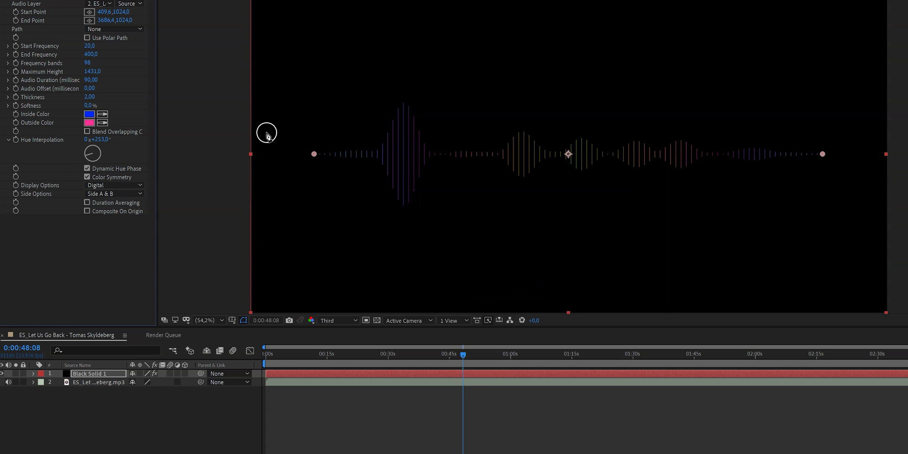
click(90, 123)
drag(562, 219, 562, 211)
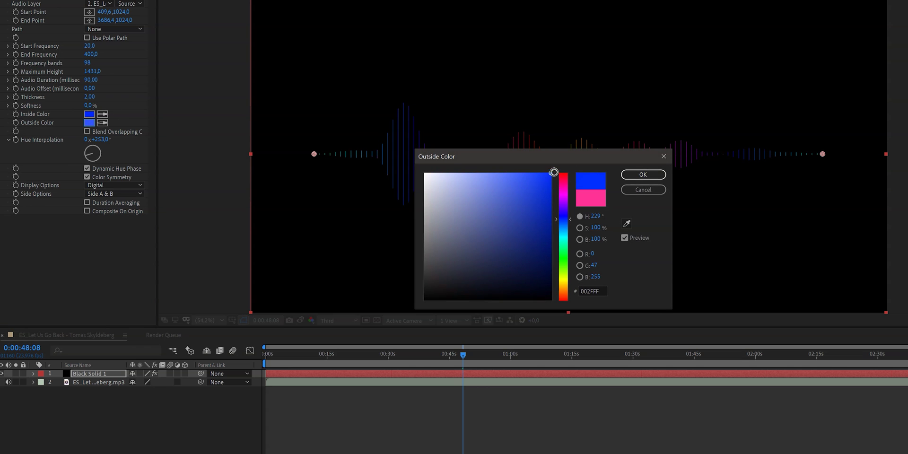
click(643, 174)
Change Outside Color to cyan and turn Hue Interpolation to 0x+81°, keeping Color Symmetry on
drag(104, 151, 114, 186)
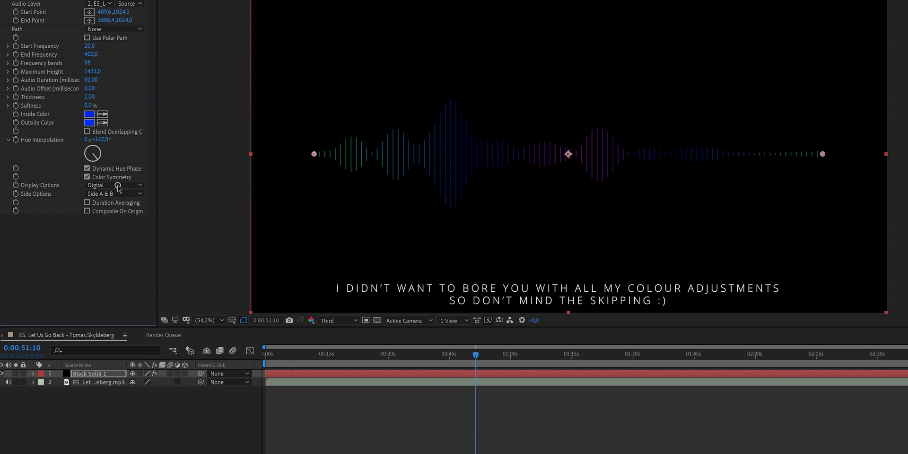
click(90, 123)
drag(564, 215, 566, 236)
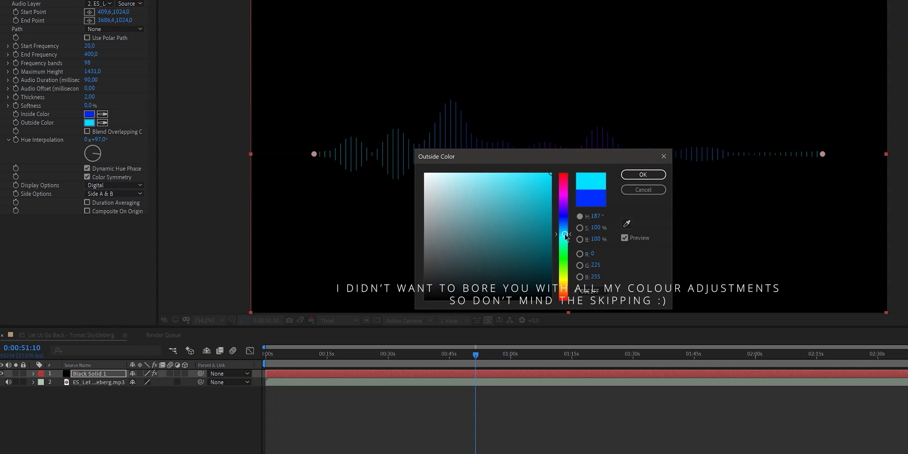
click(634, 182)
drag(97, 139, 91, 132)
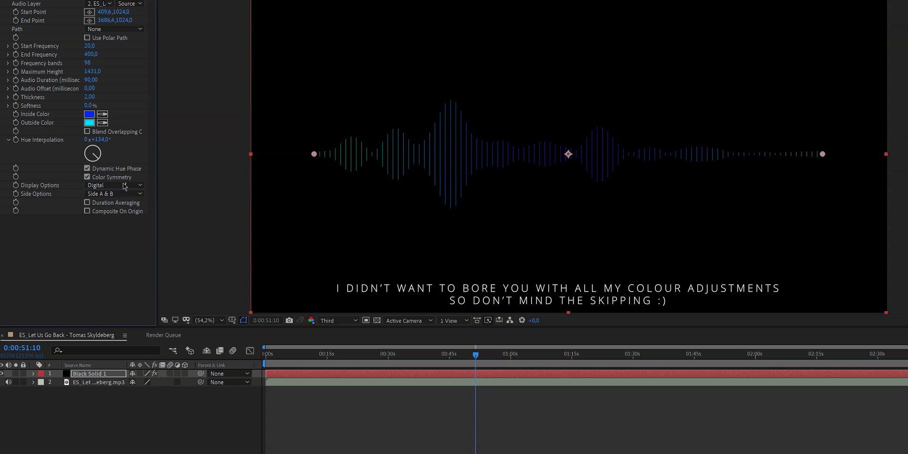
click(102, 161)
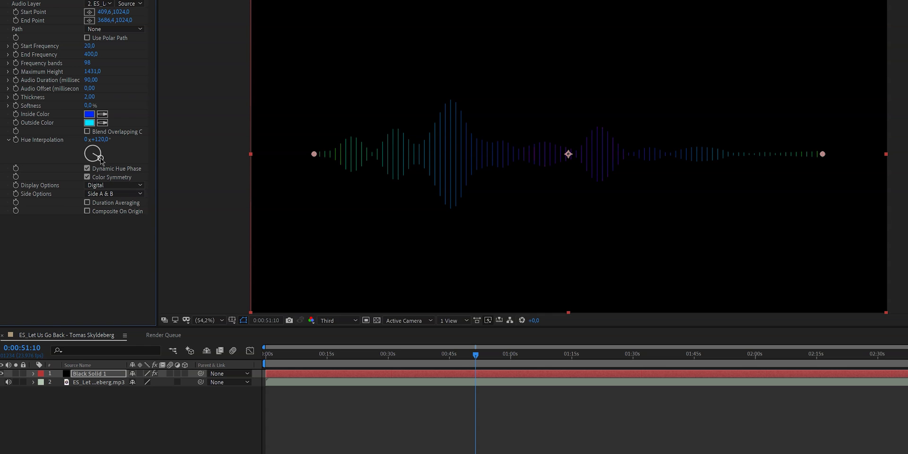
drag(101, 161, 92, 170)
click(87, 177)
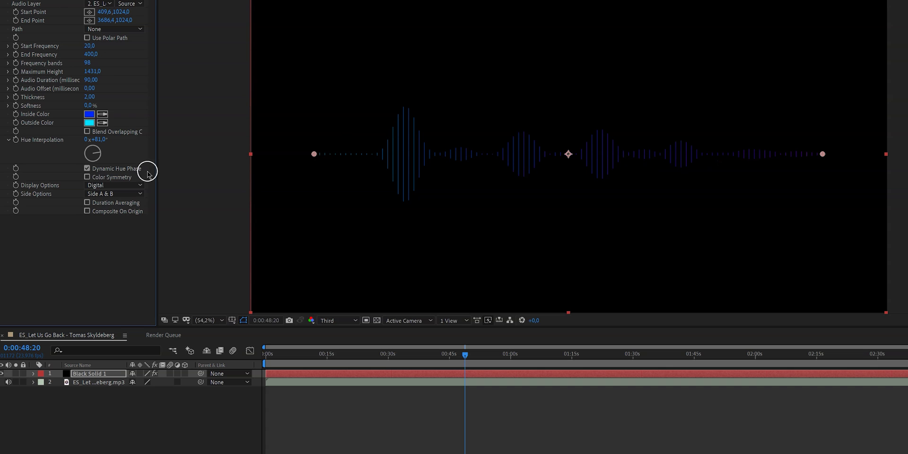
click(87, 177)
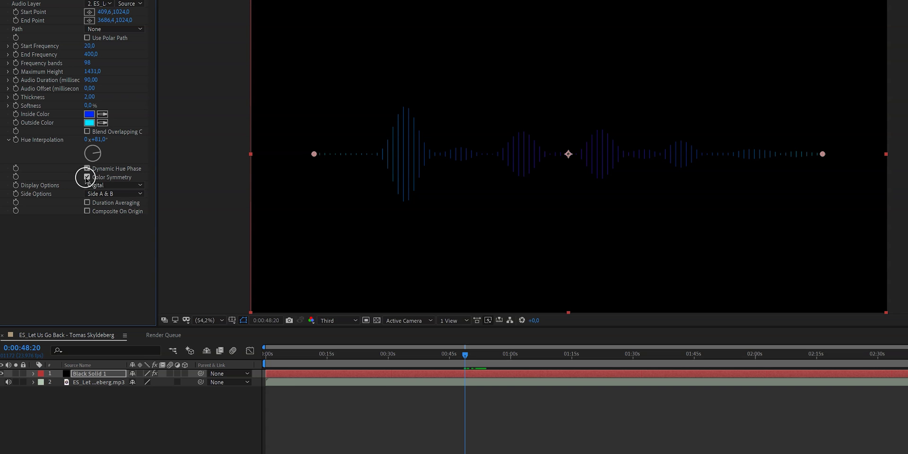
Try Analog lines and Analog dots display, then settle on Digital bars
click(112, 187)
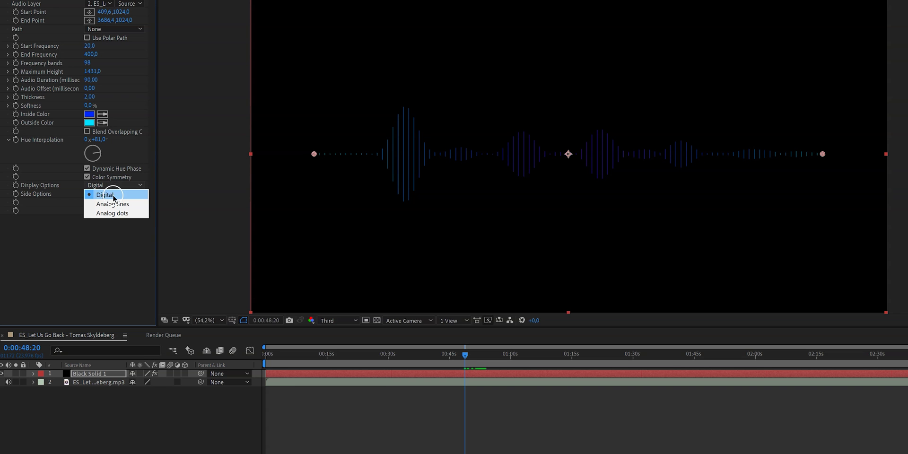
click(112, 205)
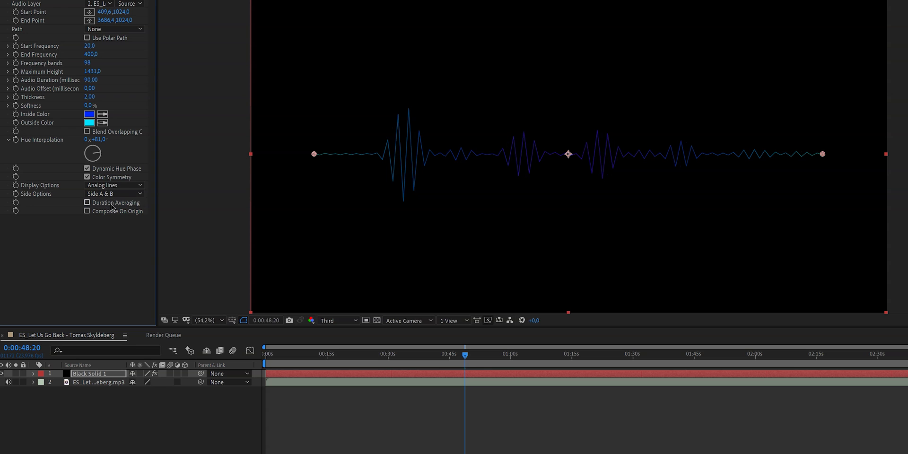
key(space)
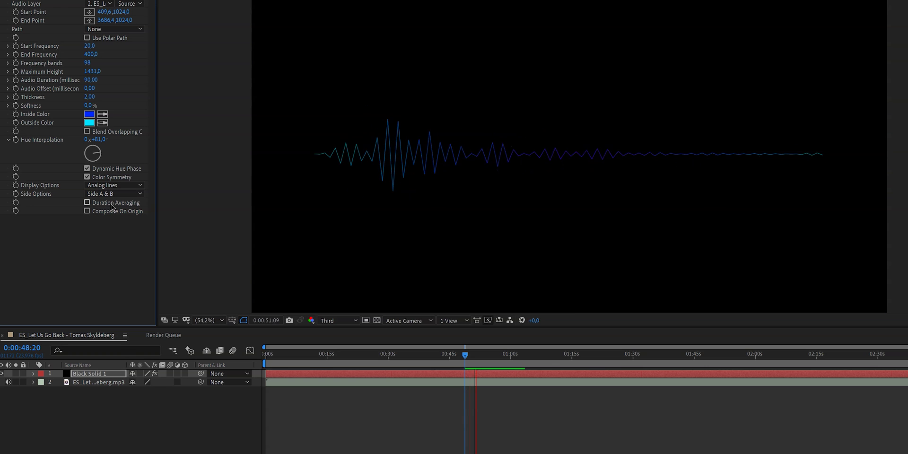
key(space)
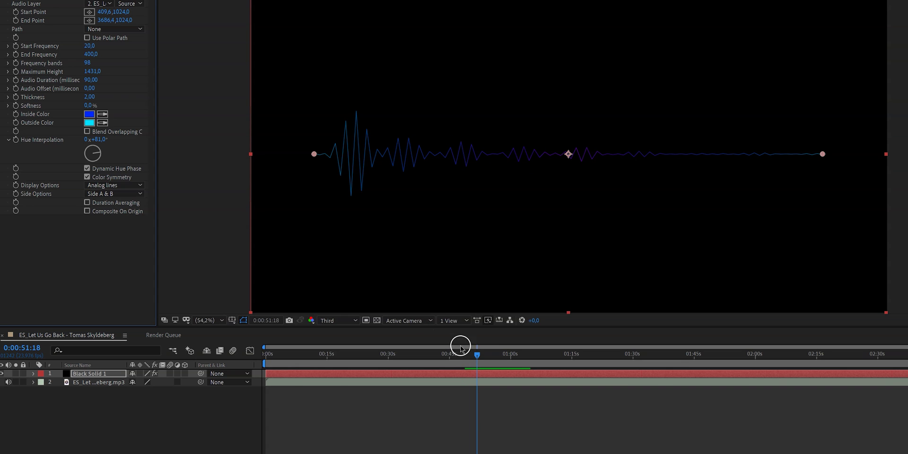
drag(477, 356, 475, 356)
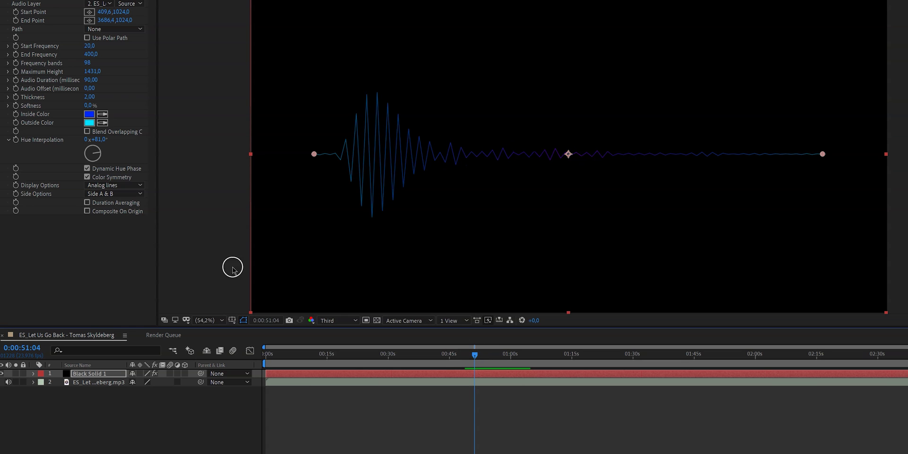
click(106, 185)
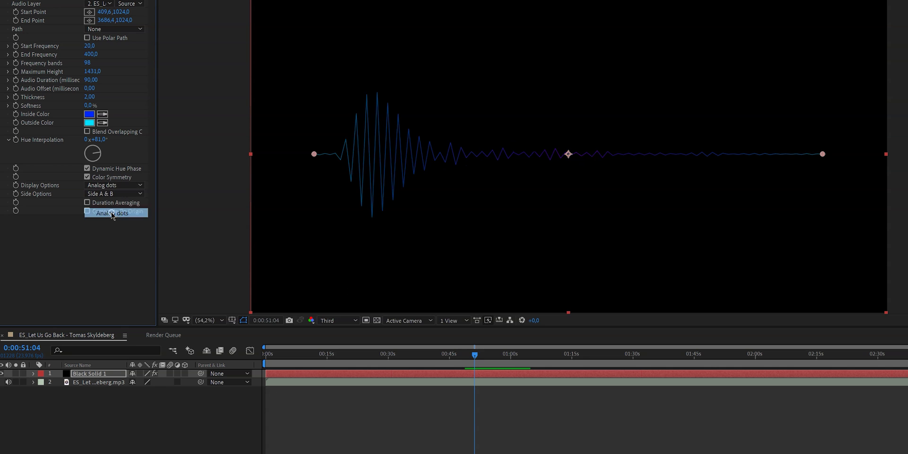
click(112, 212)
click(111, 186)
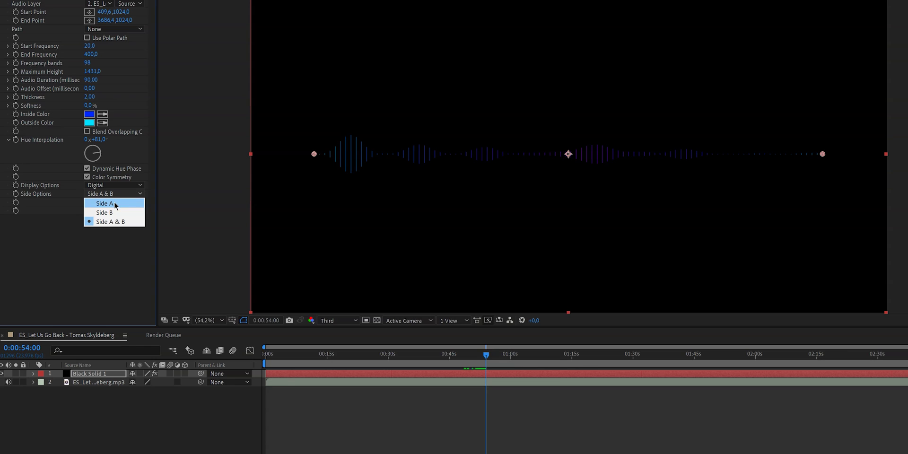
Try Side Options Side A, then set it back to Side A & B
click(115, 203)
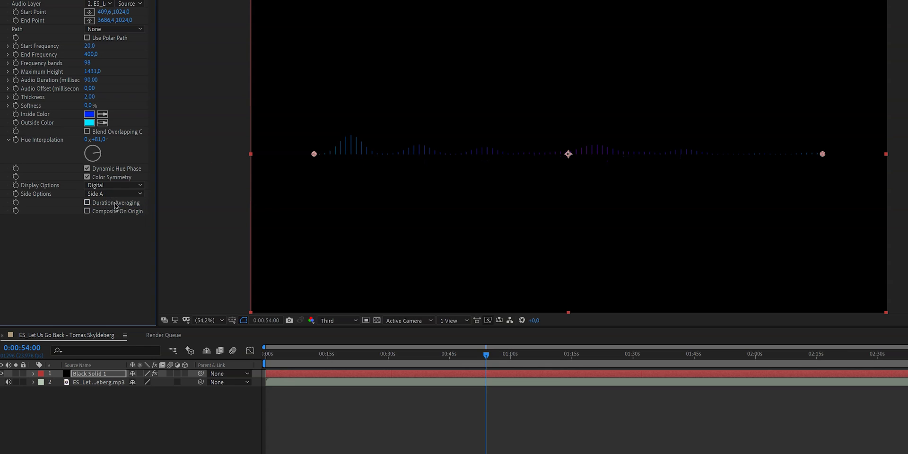
click(114, 194)
click(118, 194)
click(118, 223)
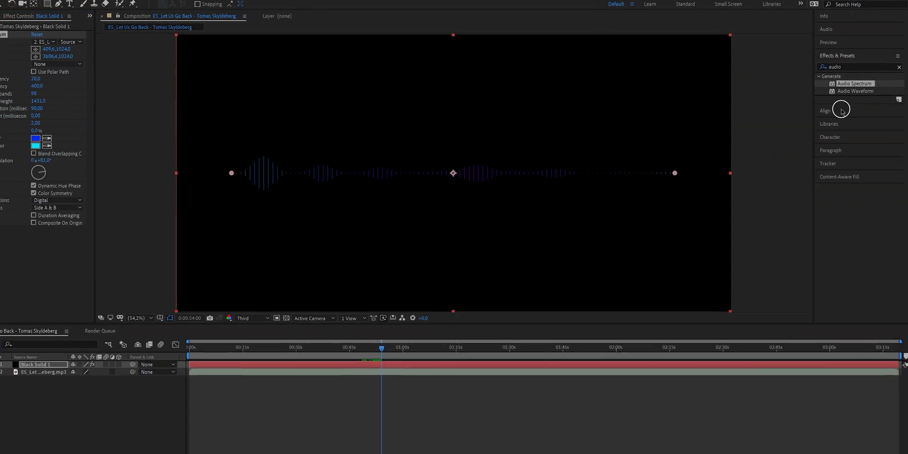
Apply Polar Coordinates to Black Solid 1 with 100% interpolation, Rect to Polar
text(polar)
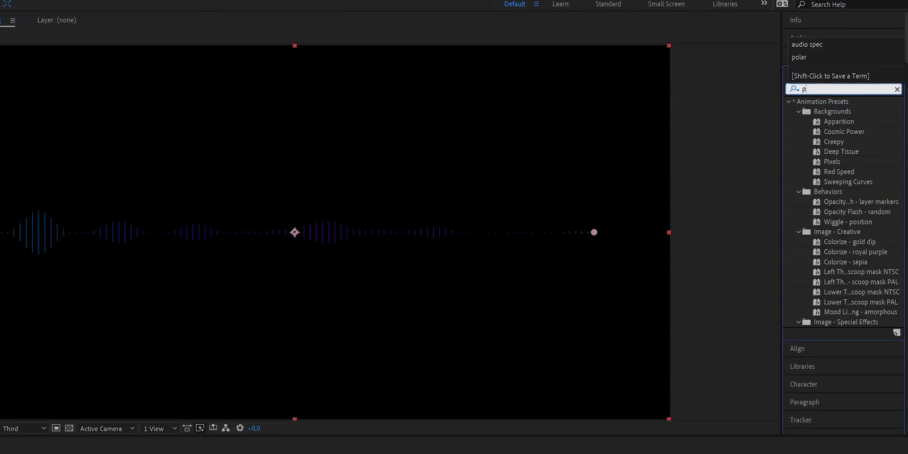
drag(850, 113, 97, 413)
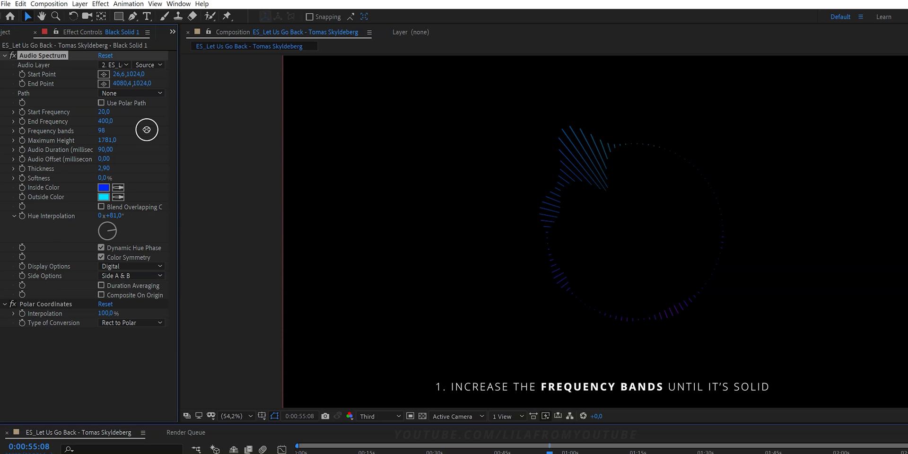
Set the spectrum's Frequency bands to 2242 and Thickness to 6.60
drag(146, 127, 270, 133)
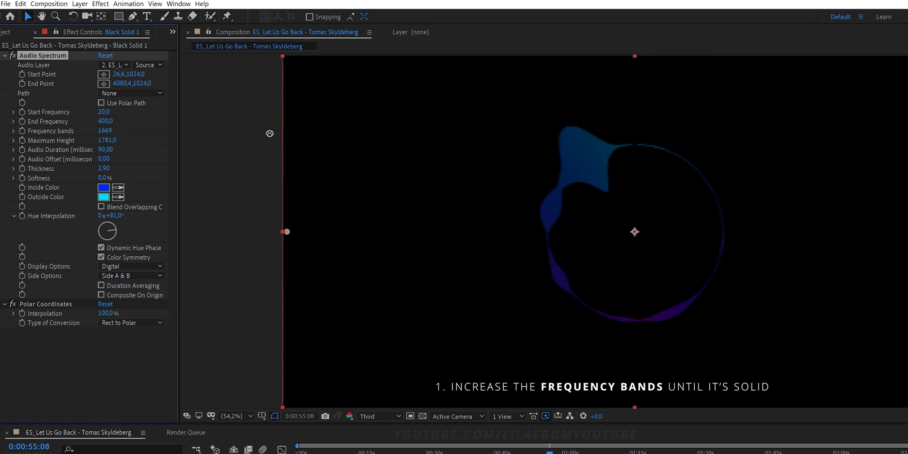
drag(633, 163, 519, 268)
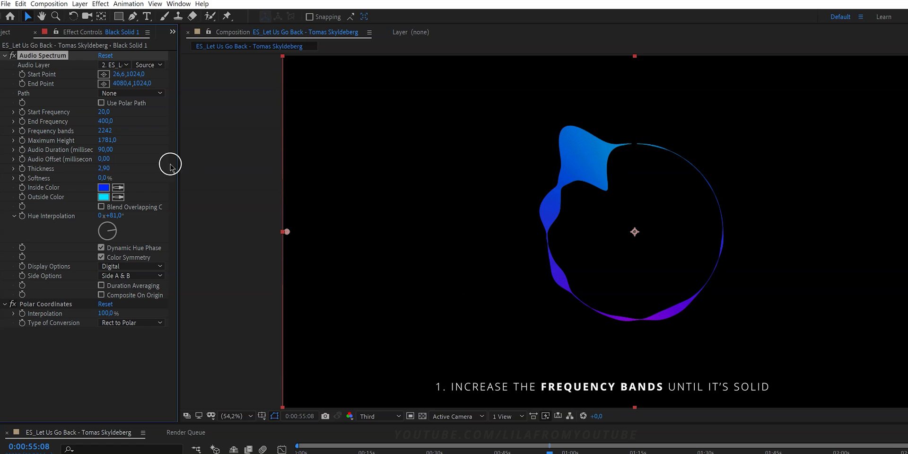
drag(104, 168, 265, 170)
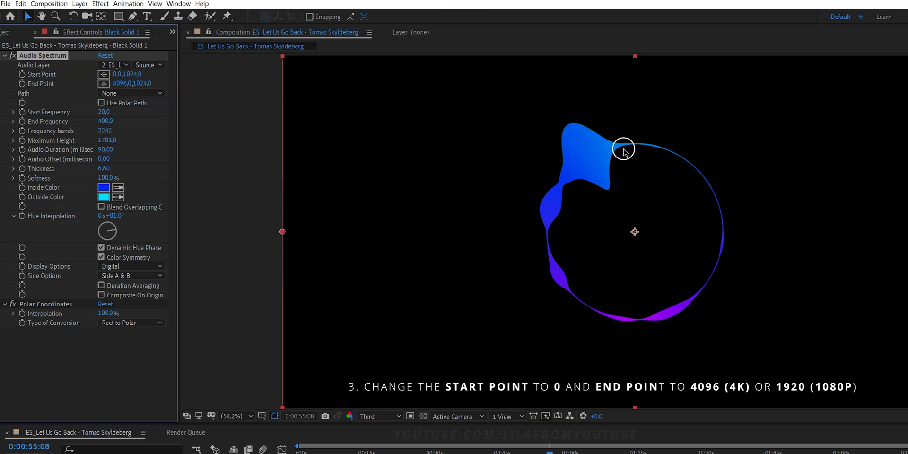
Deselect the spectrum layer and preview the ring animating
key(ctrl+shift+a)
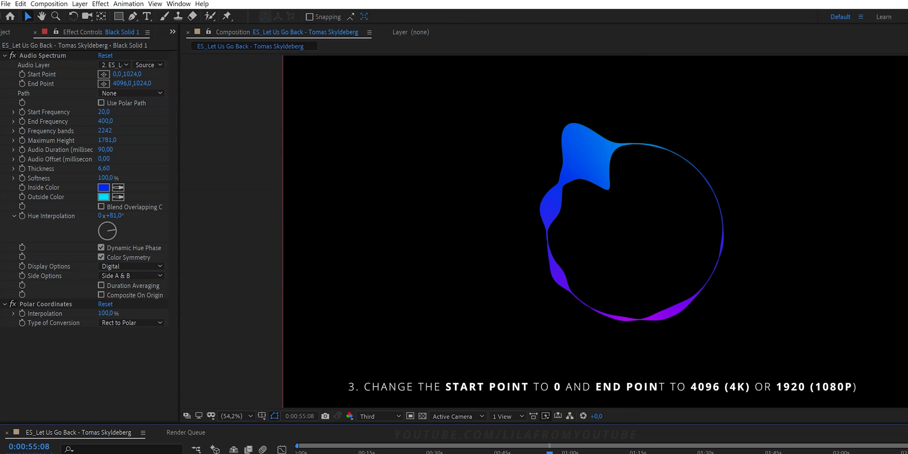
key(space)
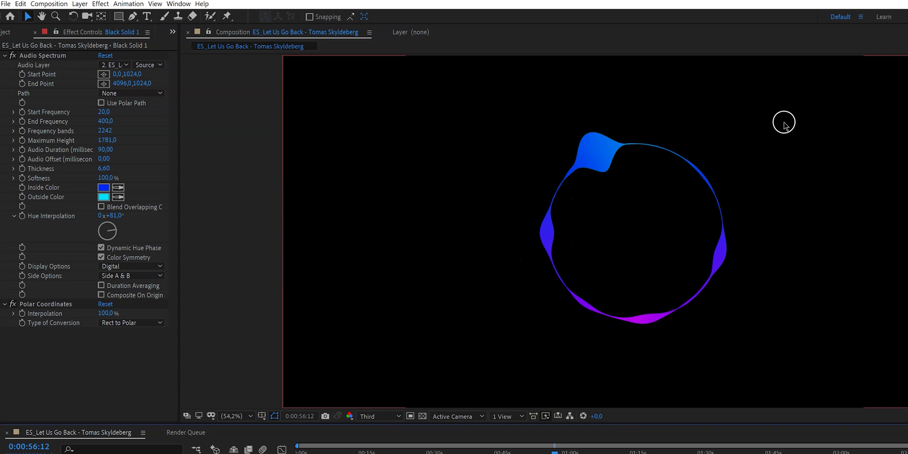
click(836, 83)
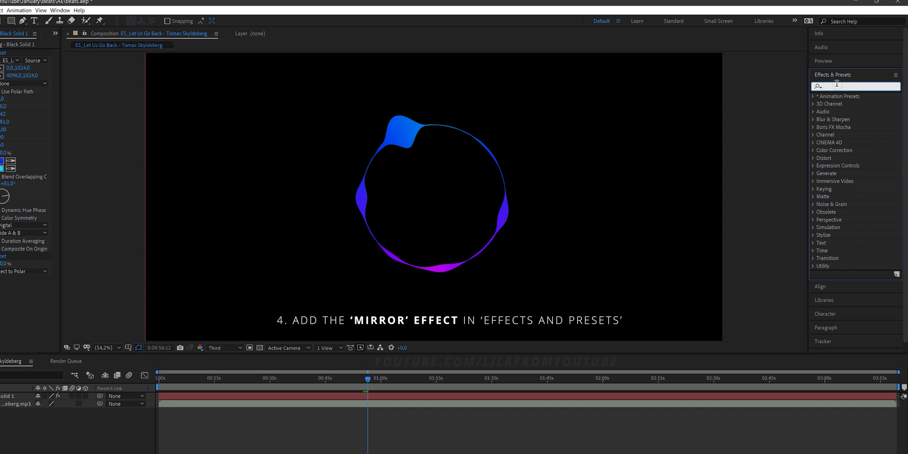
Apply Mirror to the spectrum, preview it, and set Side Options to Side B
text(mirror)
drag(847, 102, 337, 209)
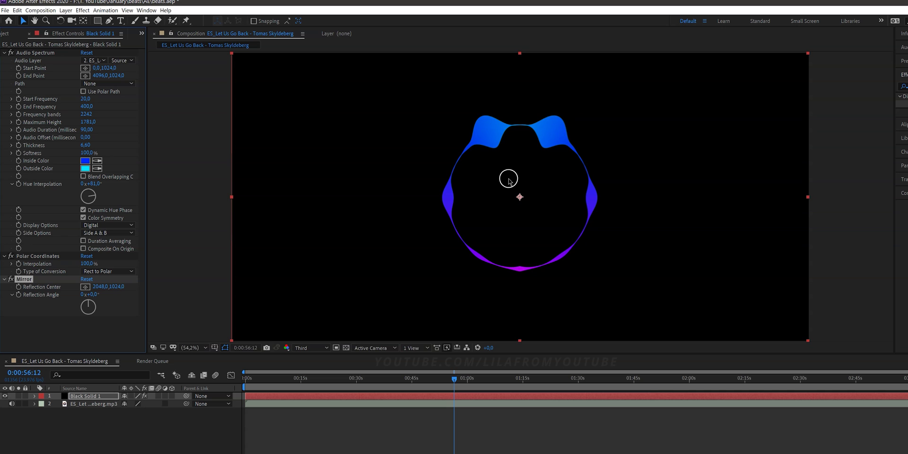
key(space)
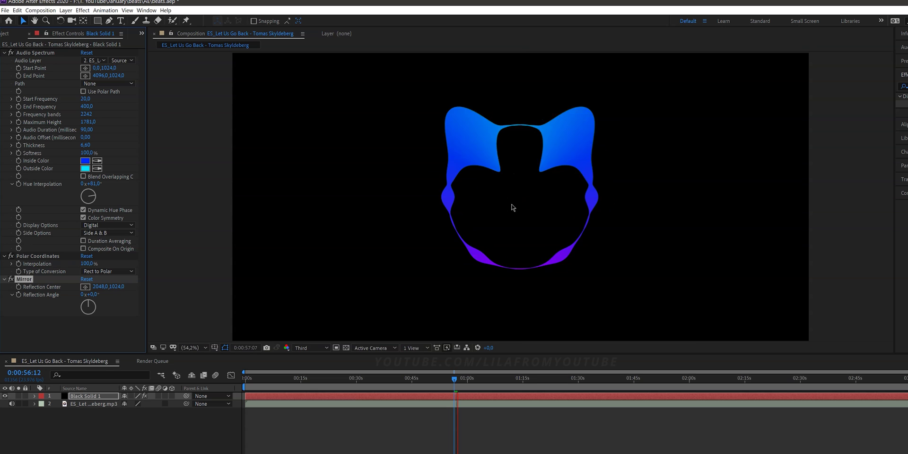
click(124, 234)
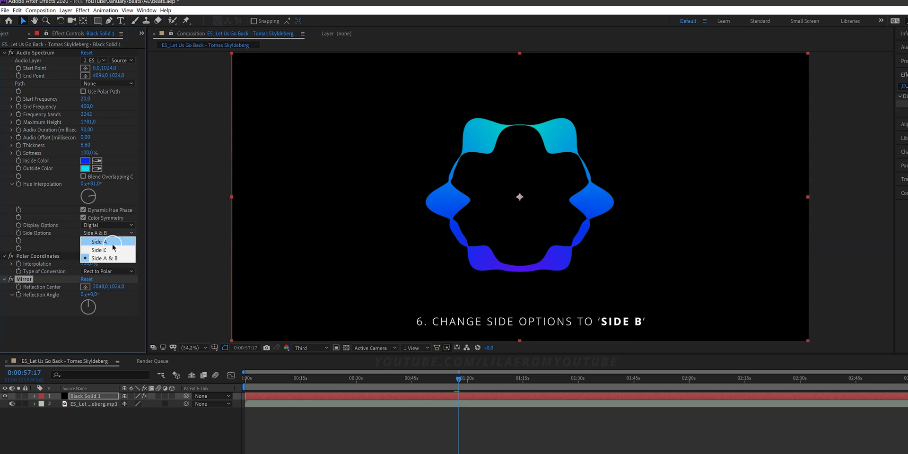
click(112, 248)
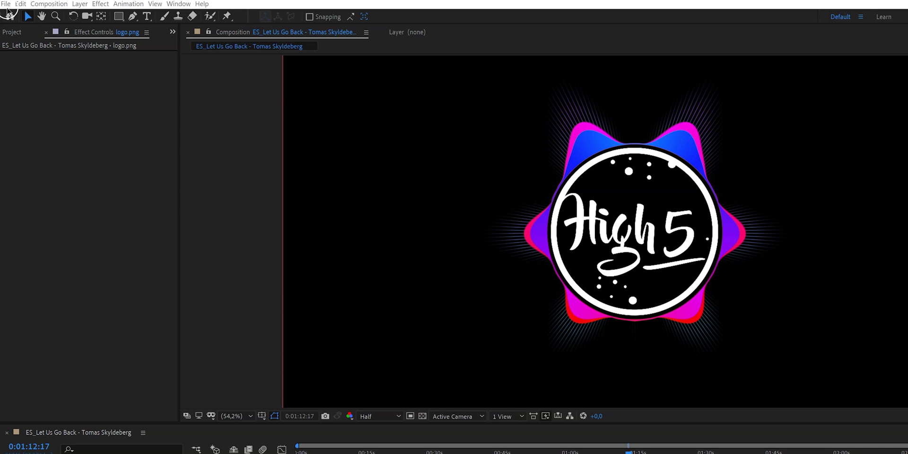
Show the File menu's Export submenu
click(7, 6)
mouse_move(88, 154)
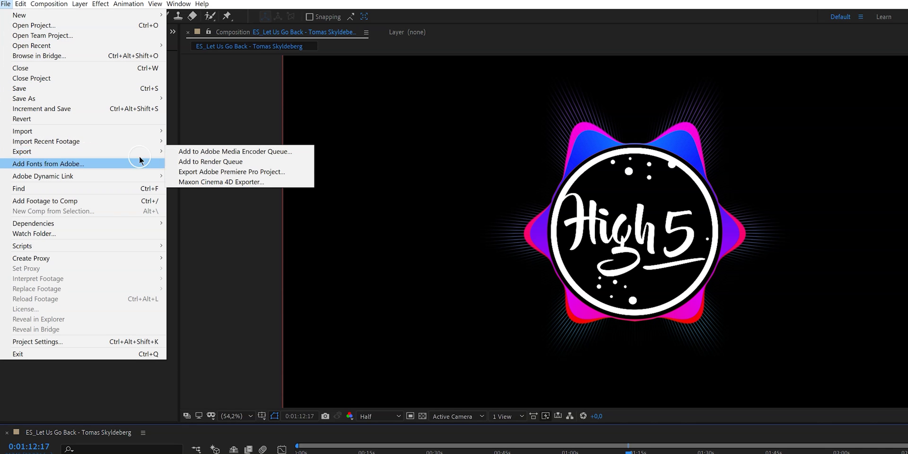
Queue the composition for render as Lossless AVI with RGB + Alpha channels
click(200, 162)
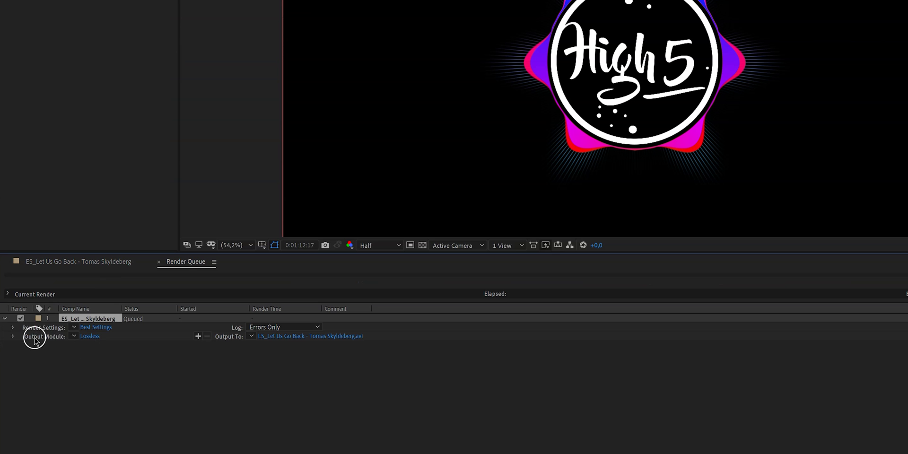
click(91, 337)
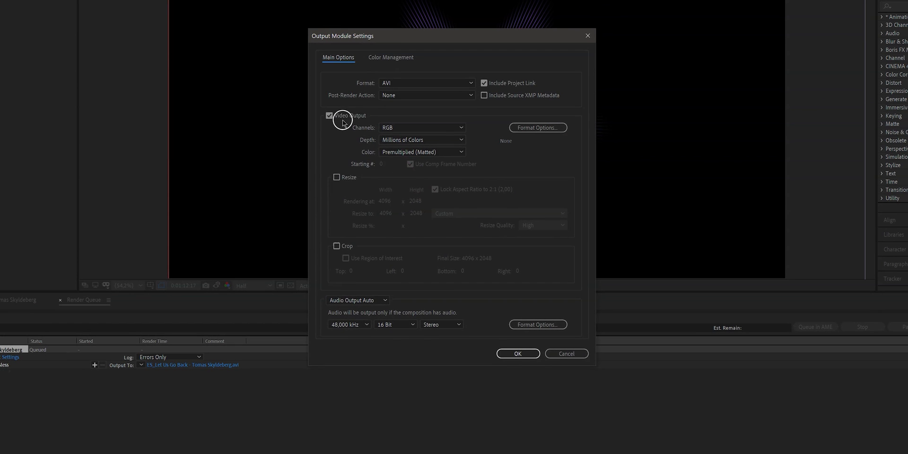
click(386, 129)
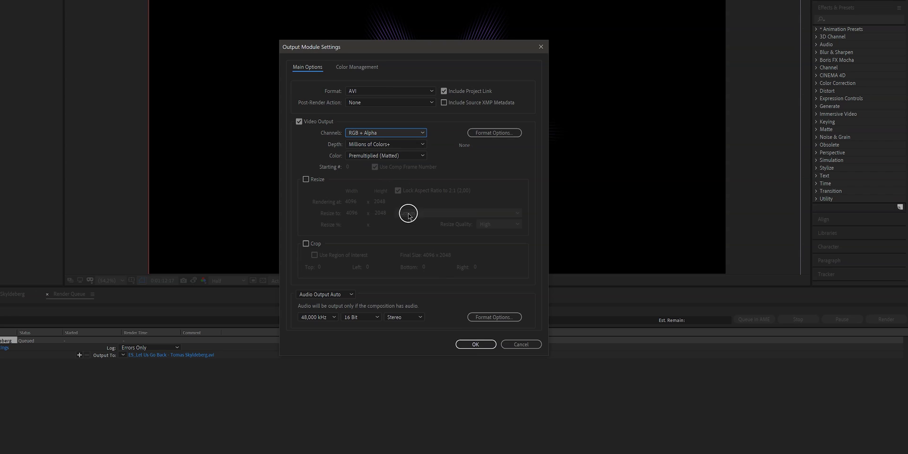
click(475, 344)
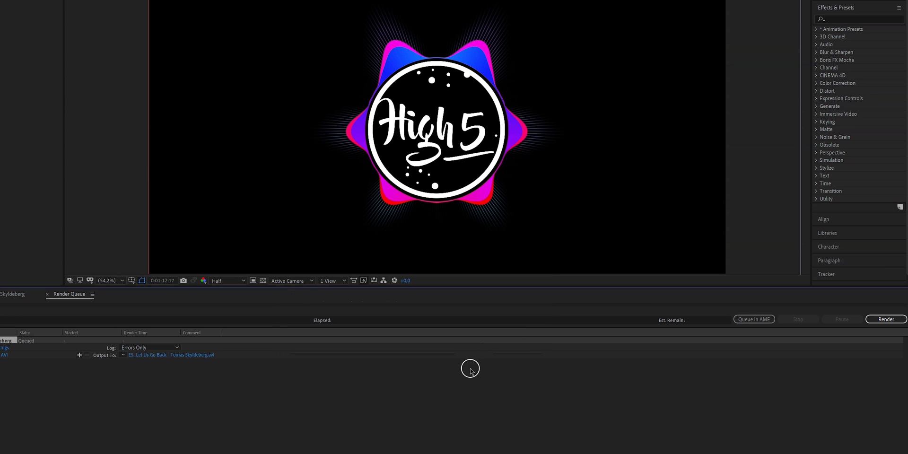